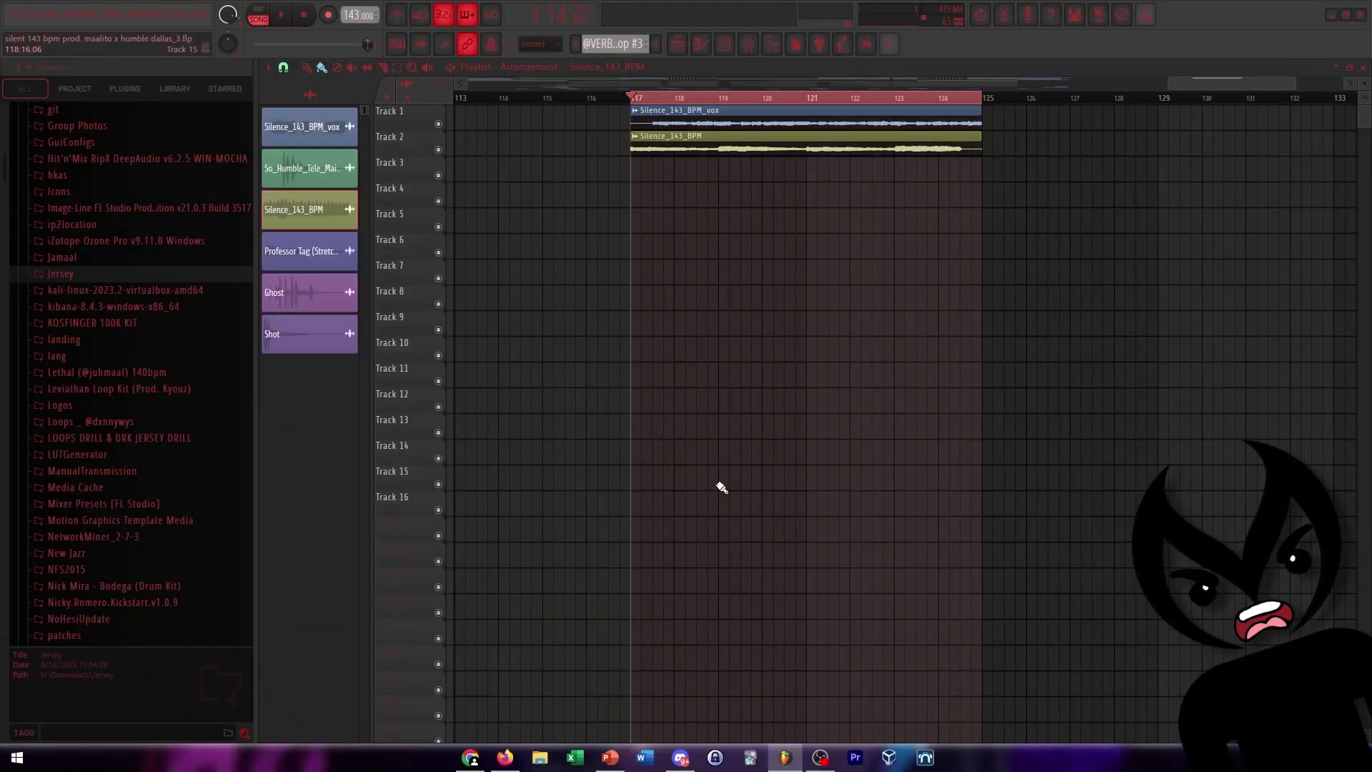
Mute track 2 and play the Silence_143_BPM_vox clip on its own
scroll(1102, 145, up, 1)
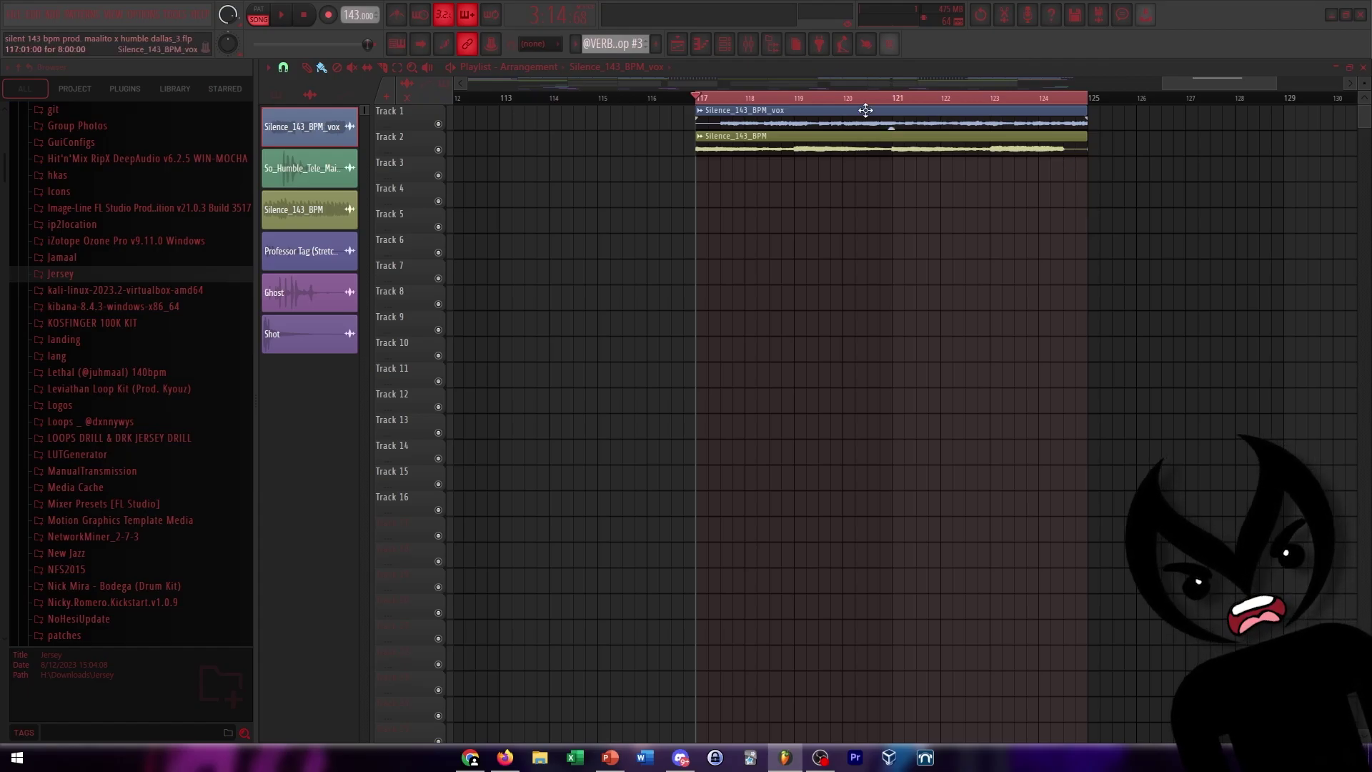
click(439, 150)
key(space)
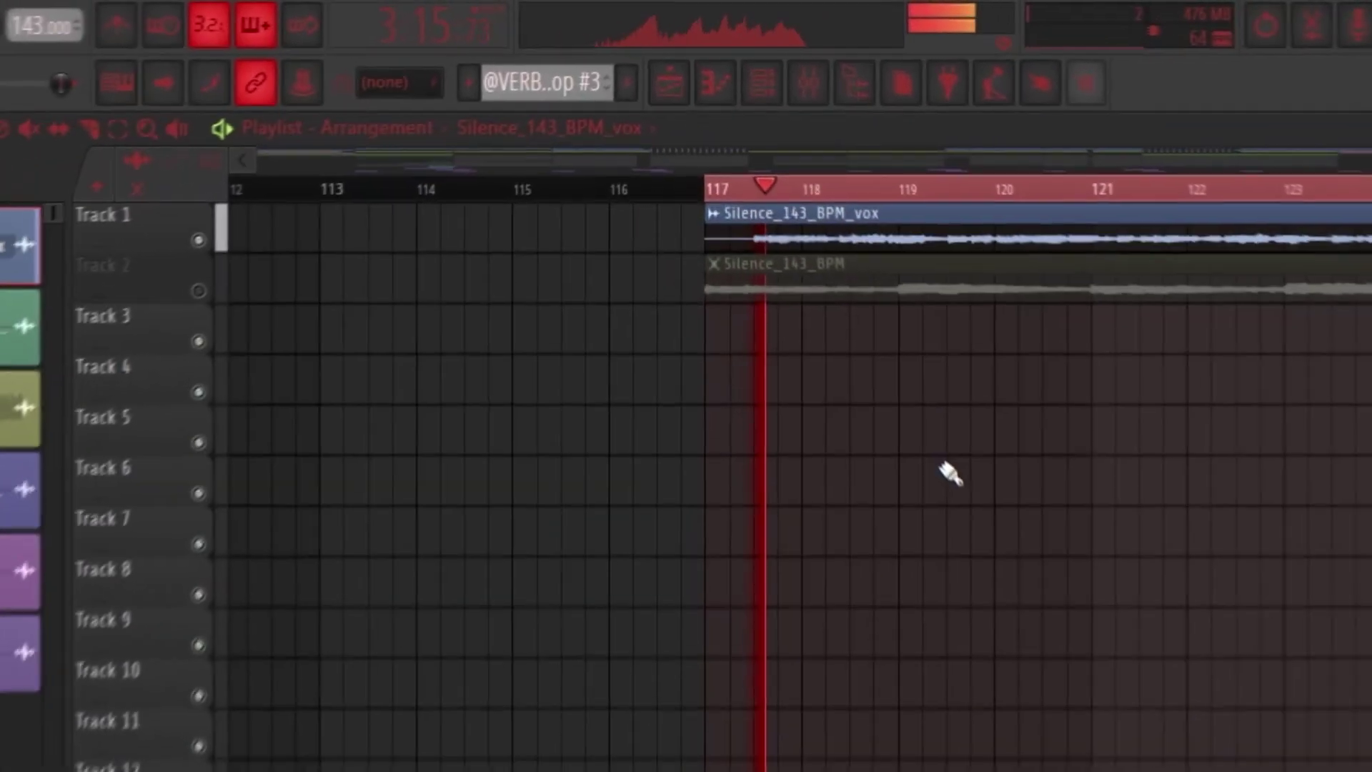
Mute track 1 and unmute track 2 to play the Silence_143_BPM clip alone; stop playback and turn both tracks back on
click(443, 125)
click(443, 152)
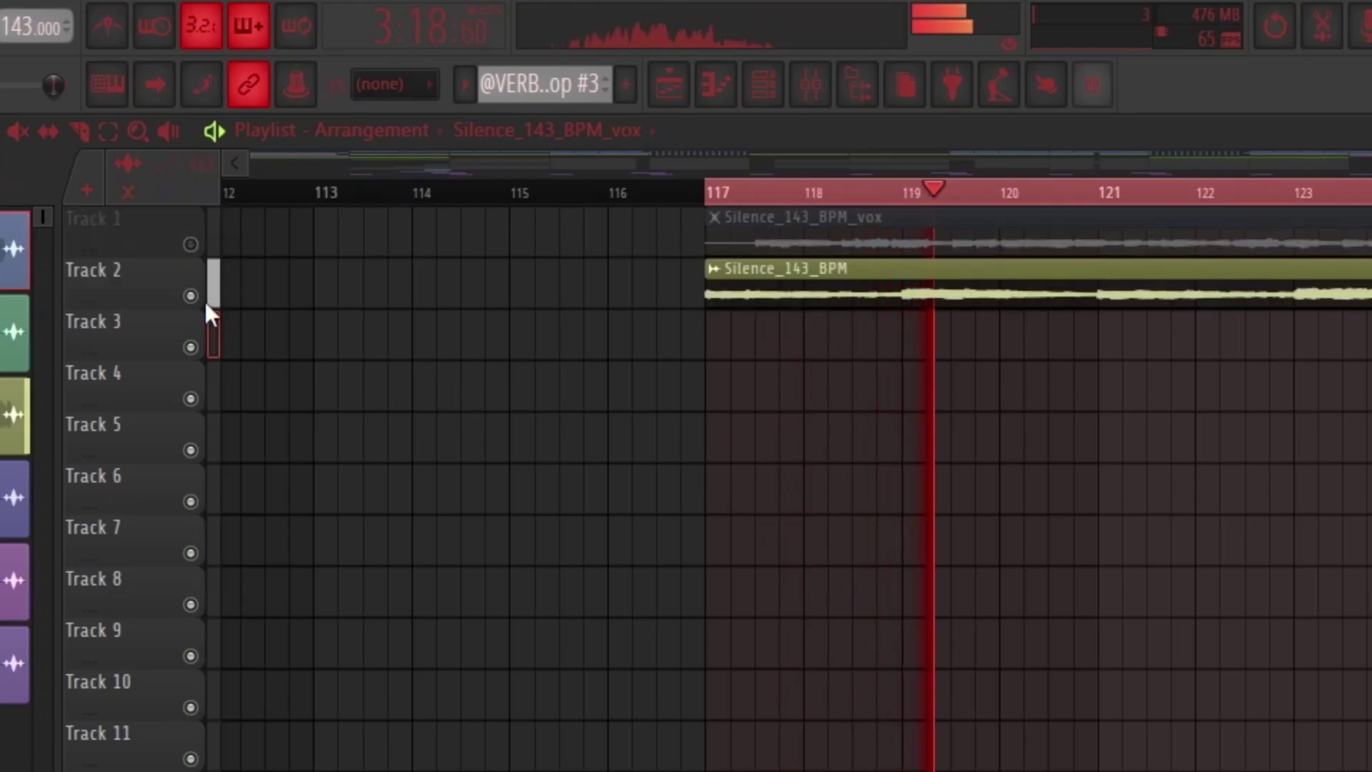
click(191, 296)
key(space)
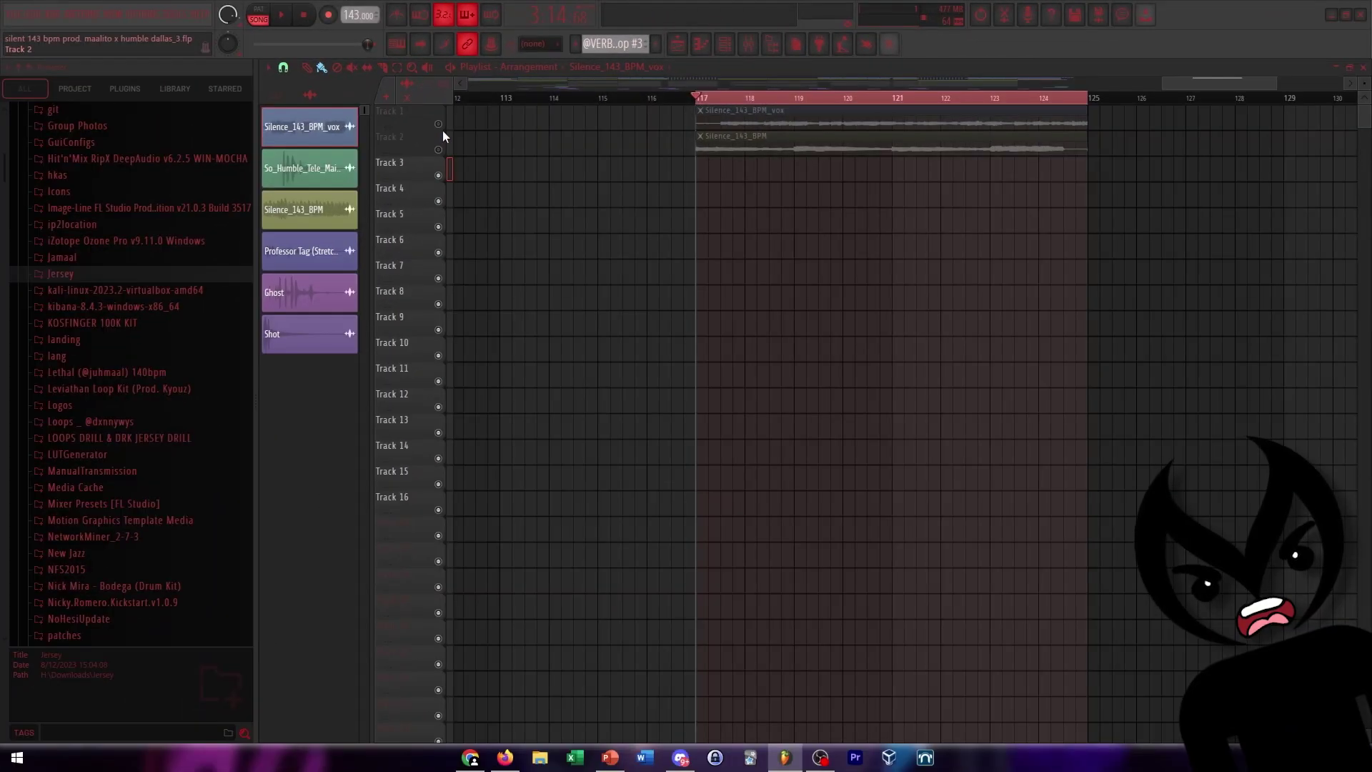
click(439, 124)
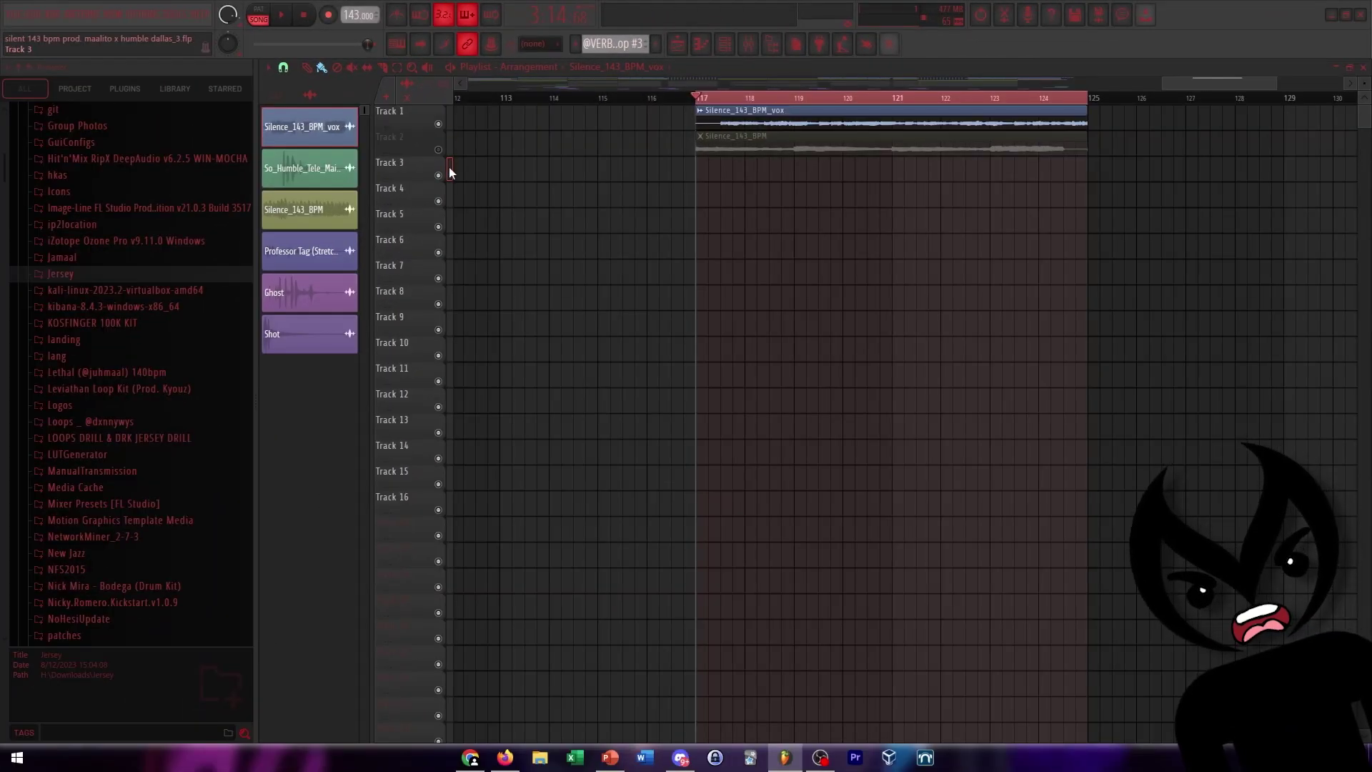
click(439, 150)
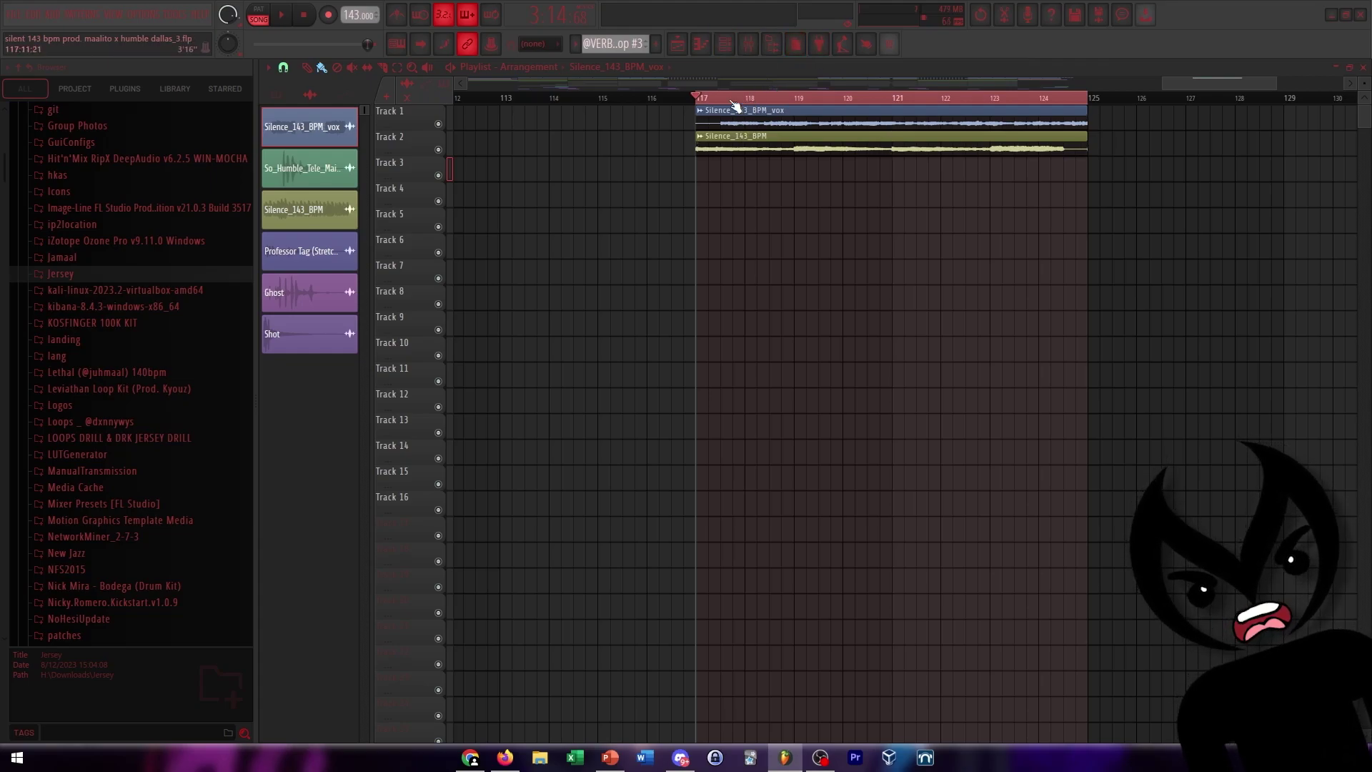
Inspect the mixer effects on the Loop and Vocals tracks, opening the Loop track's Fruity parametric EQ 2
double_click(774, 115)
click(717, 190)
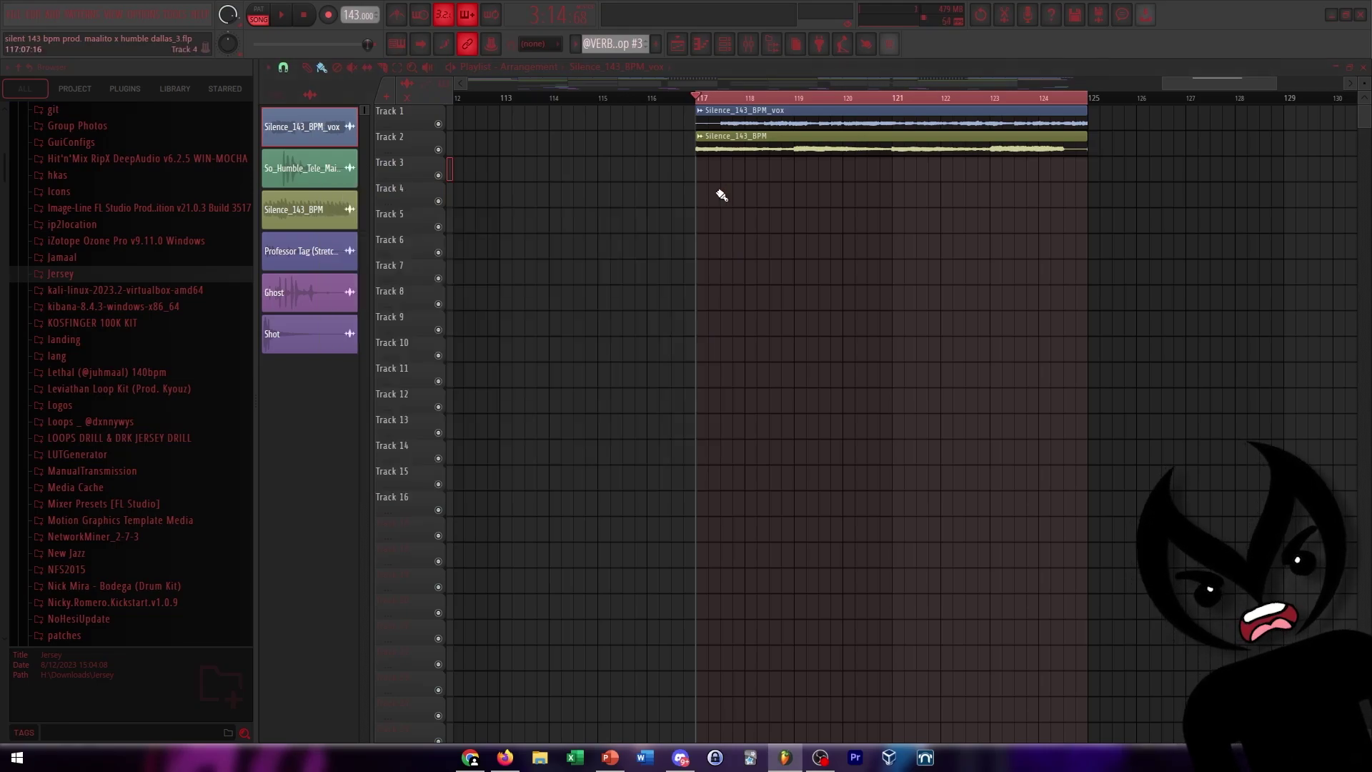
click(748, 44)
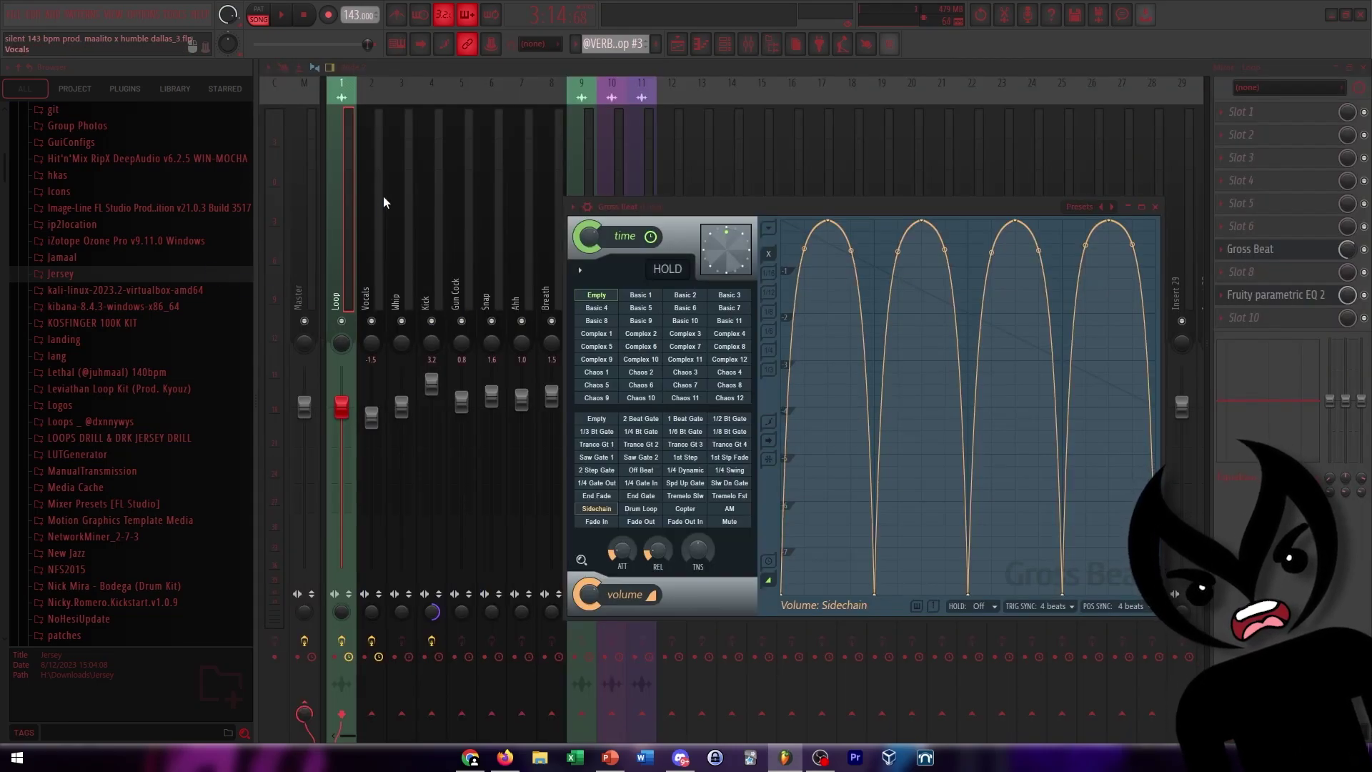
click(360, 193)
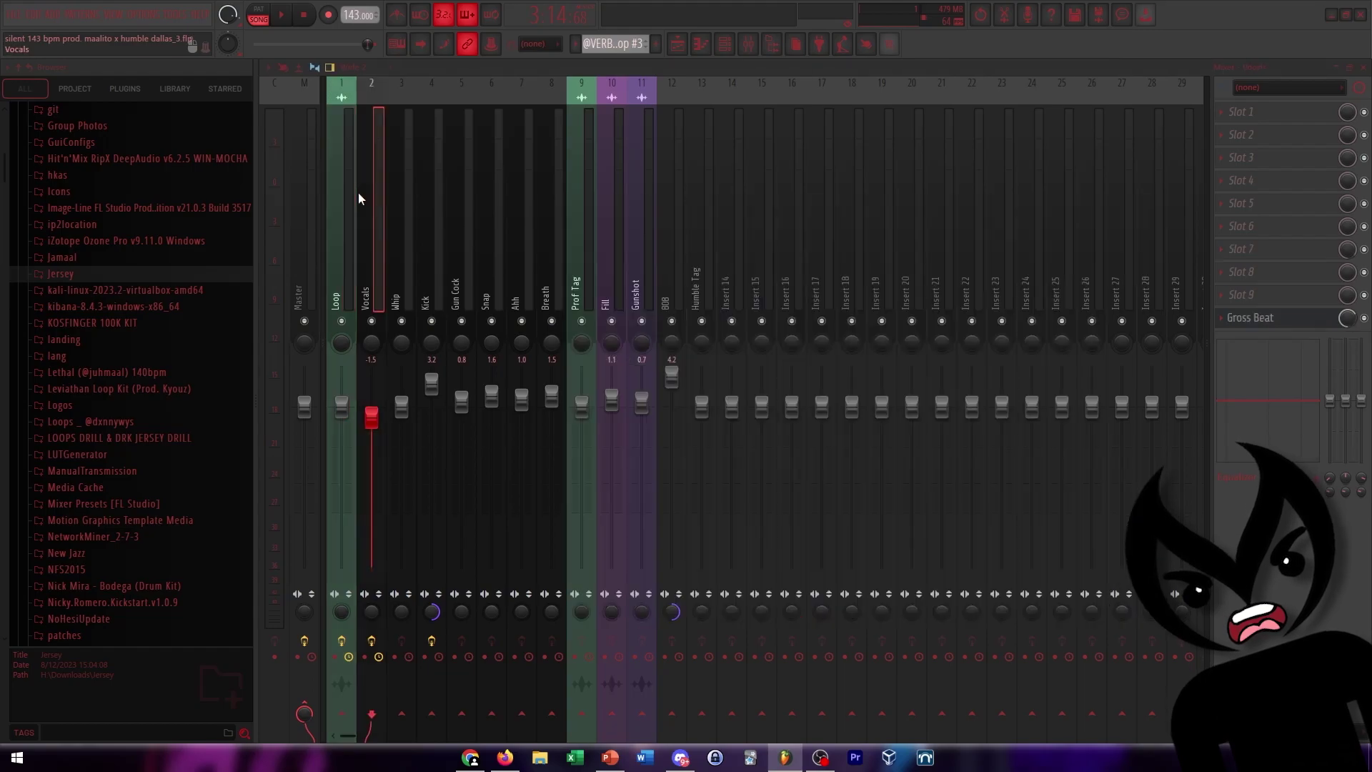
click(340, 202)
click(1300, 301)
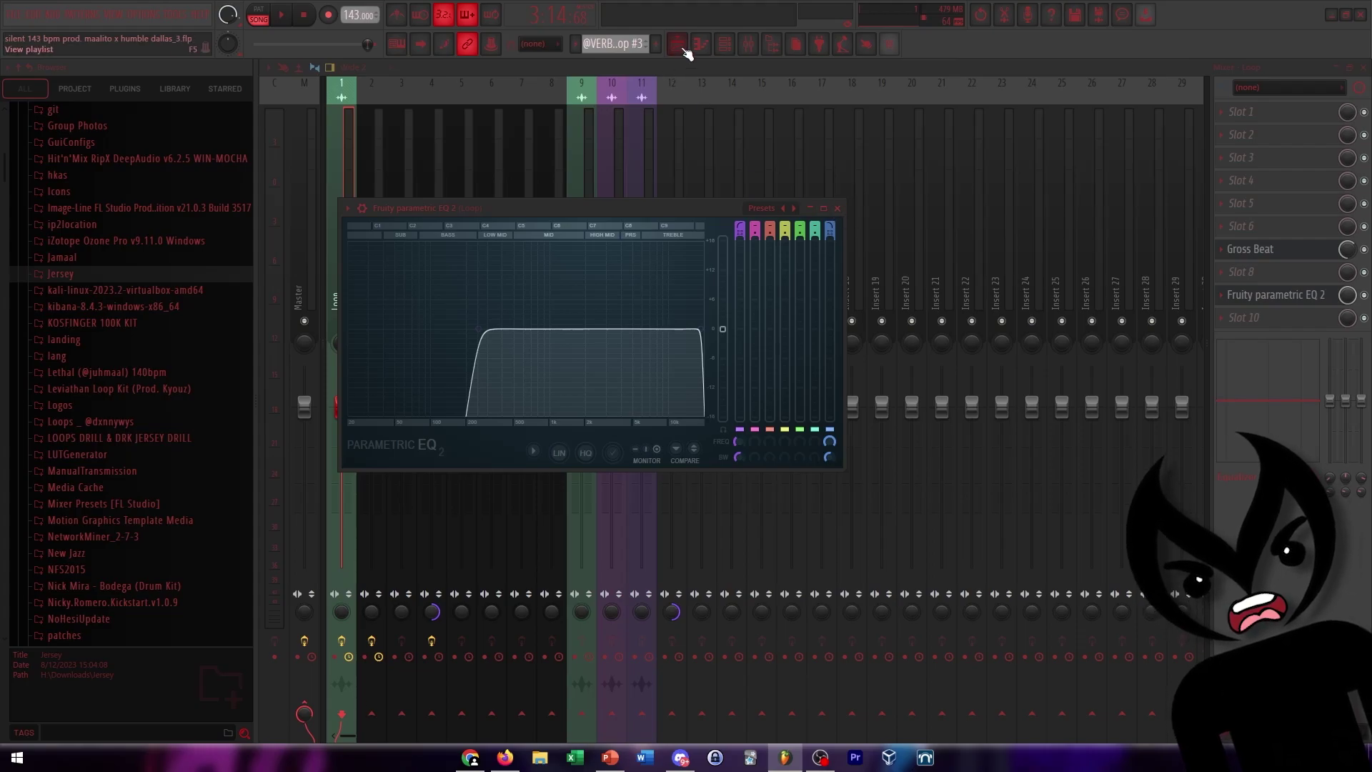
key(F7)
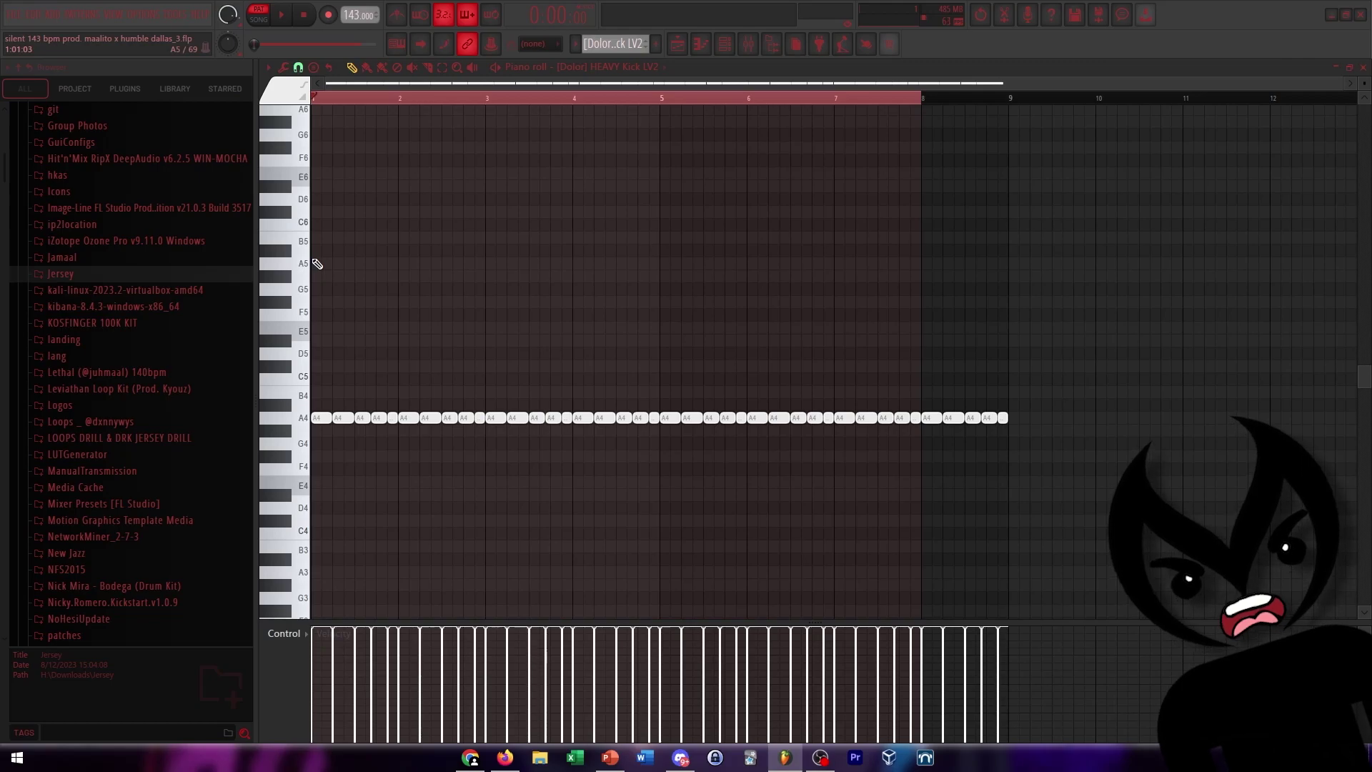
key(space)
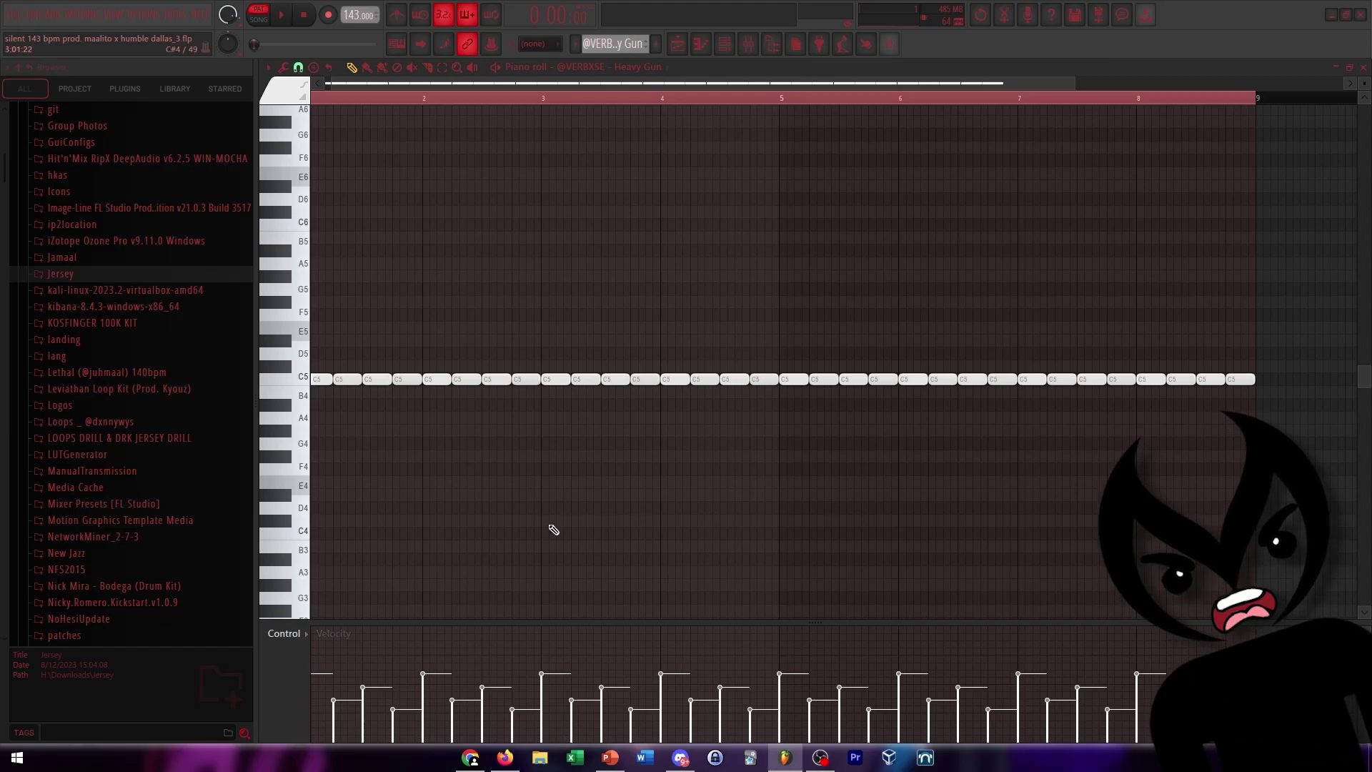
key(space)
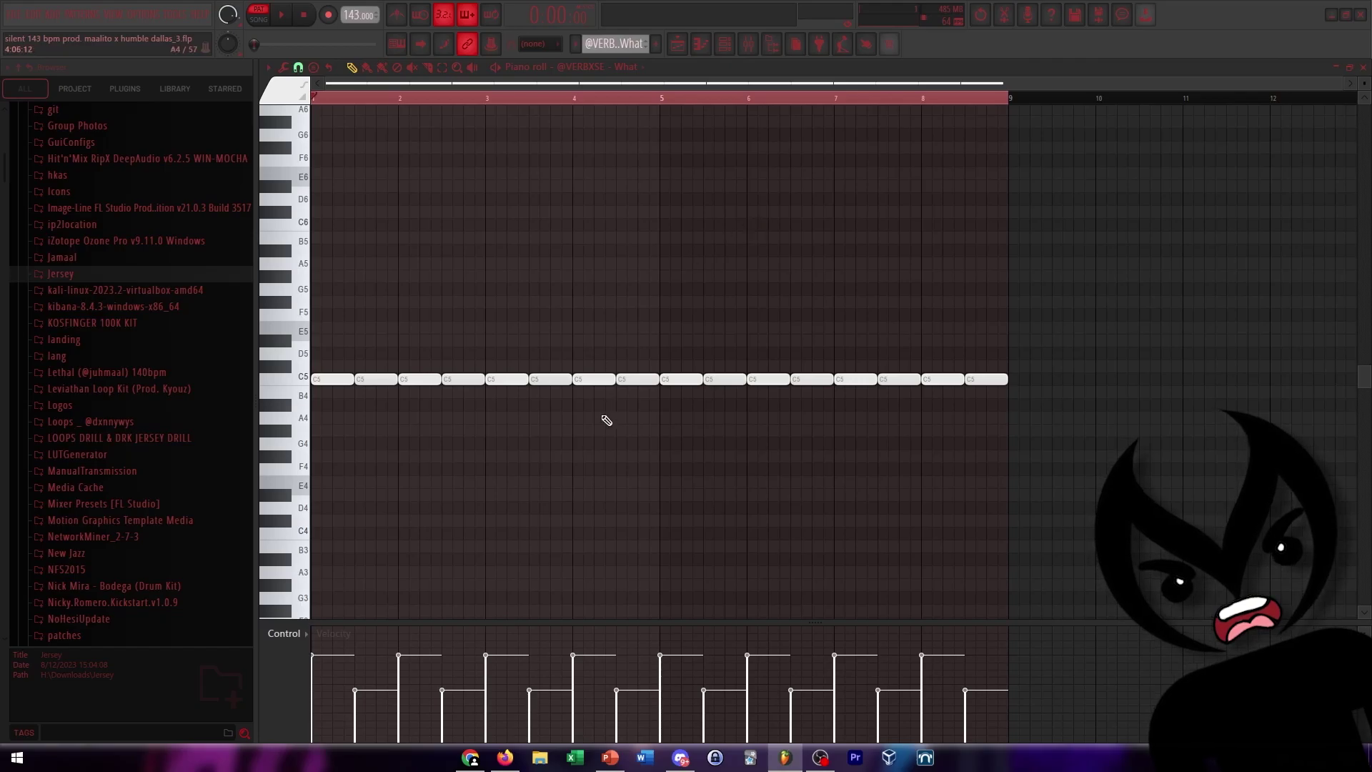
scroll(315, 446, up, 3)
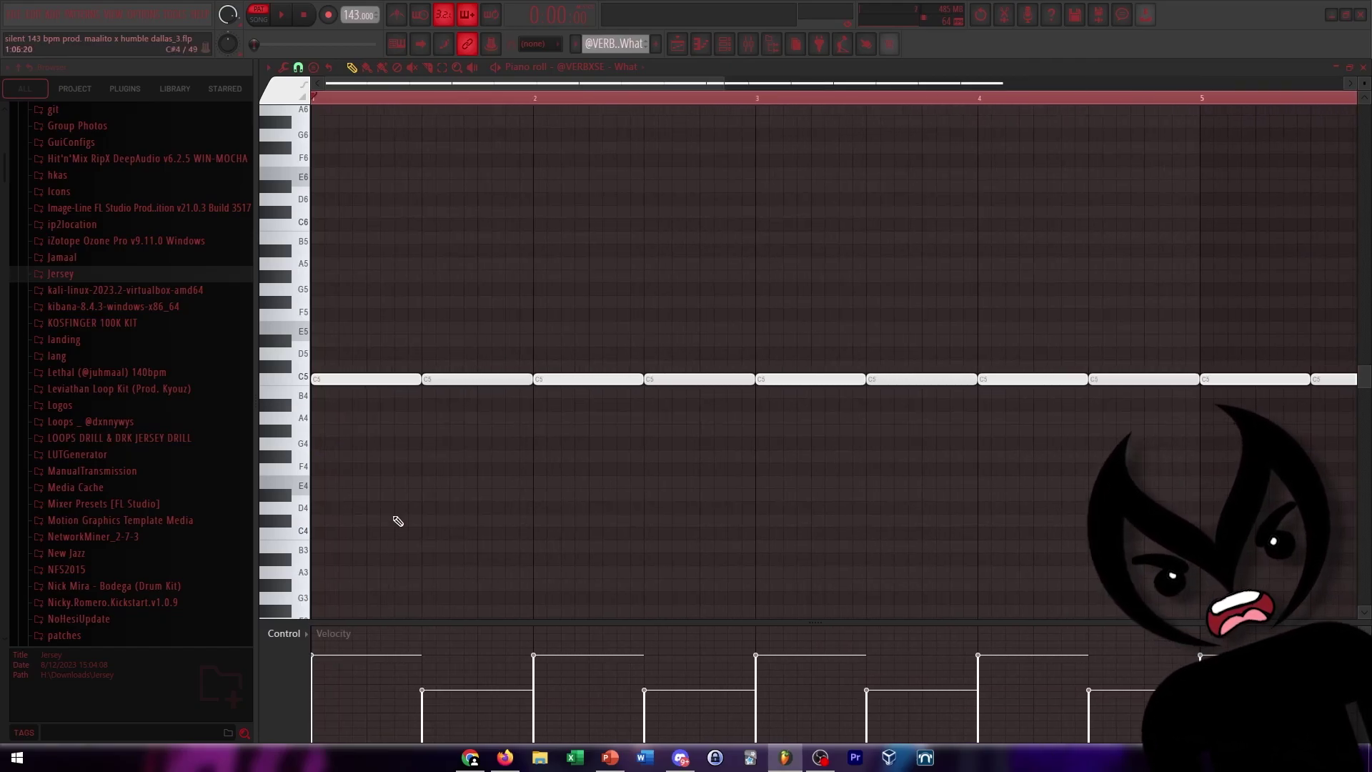
drag(342, 662, 353, 548)
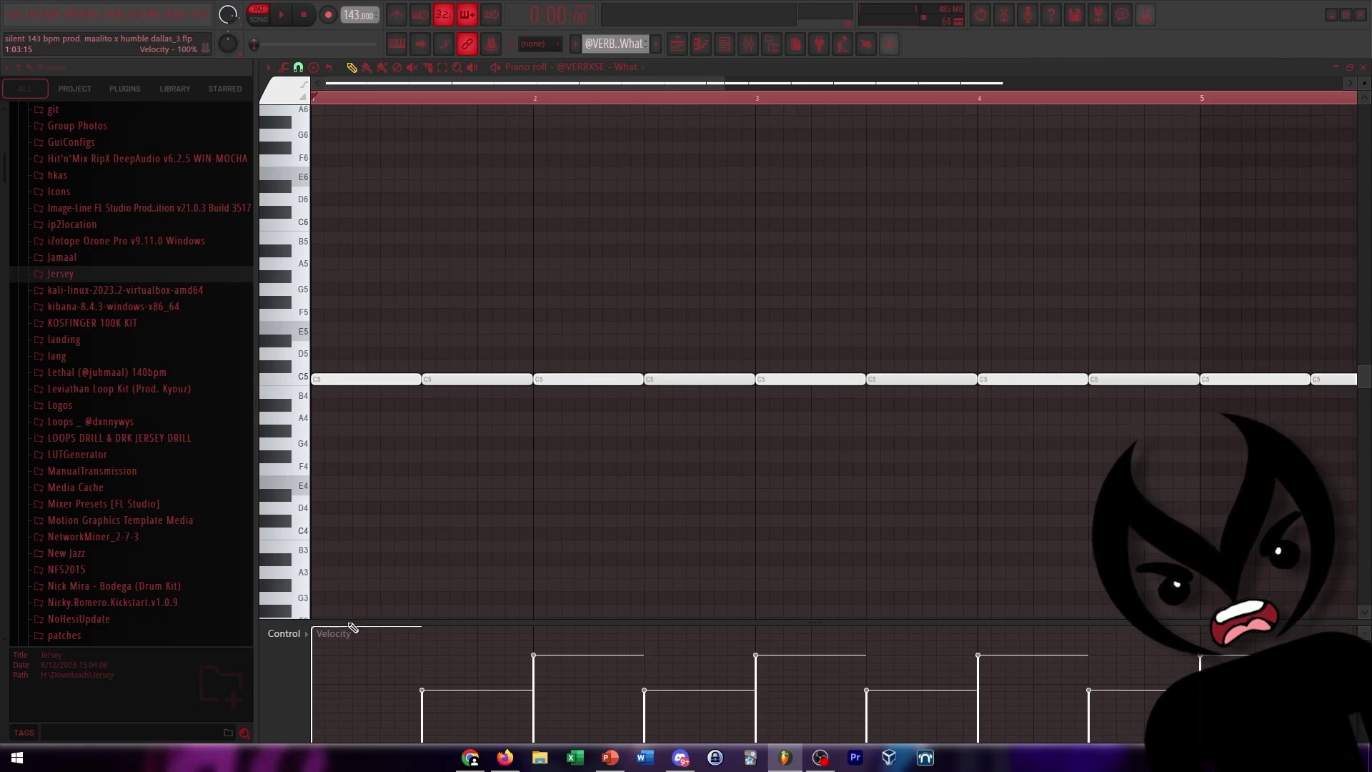
mouse_move(317, 644)
mouse_down()
mouse_move(316, 666)
mouse_move(330, 663)
mouse_up()
scroll(326, 612, down, 3)
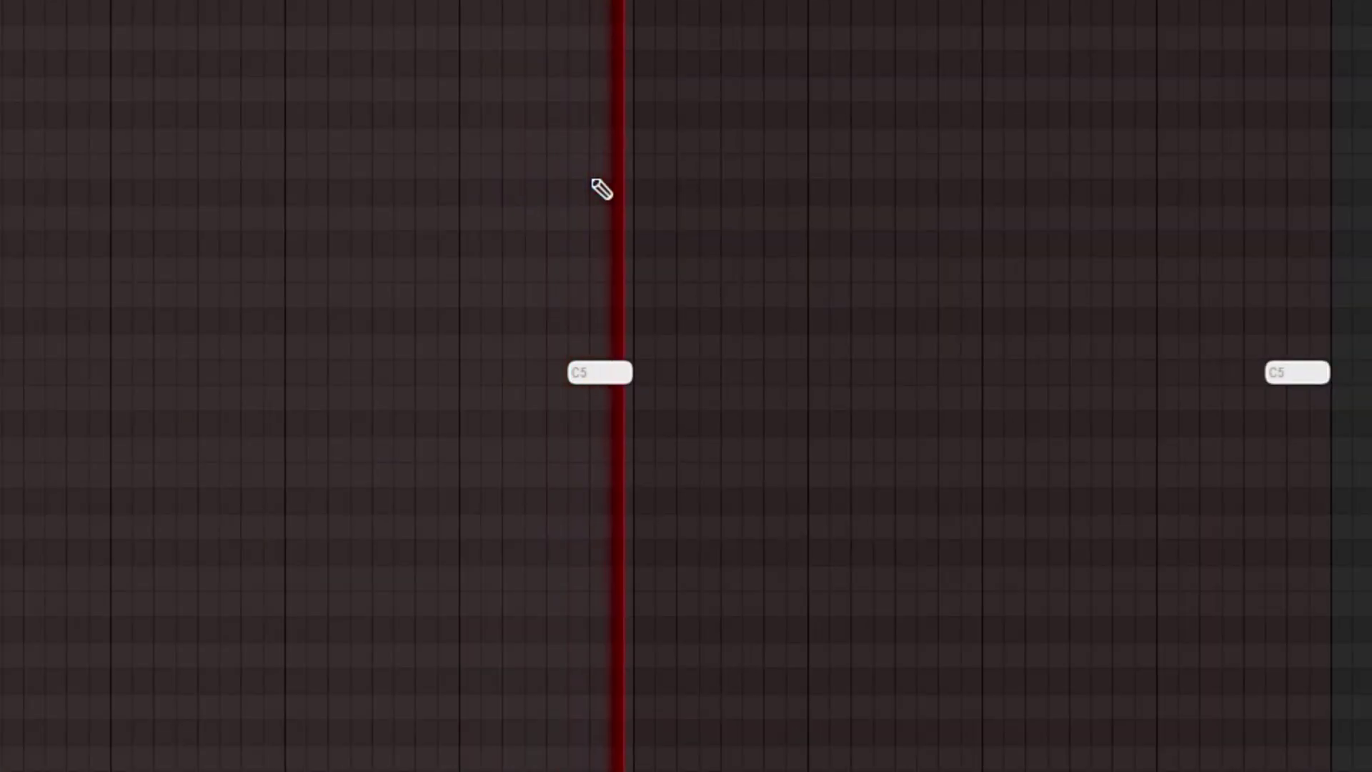
key(F5)
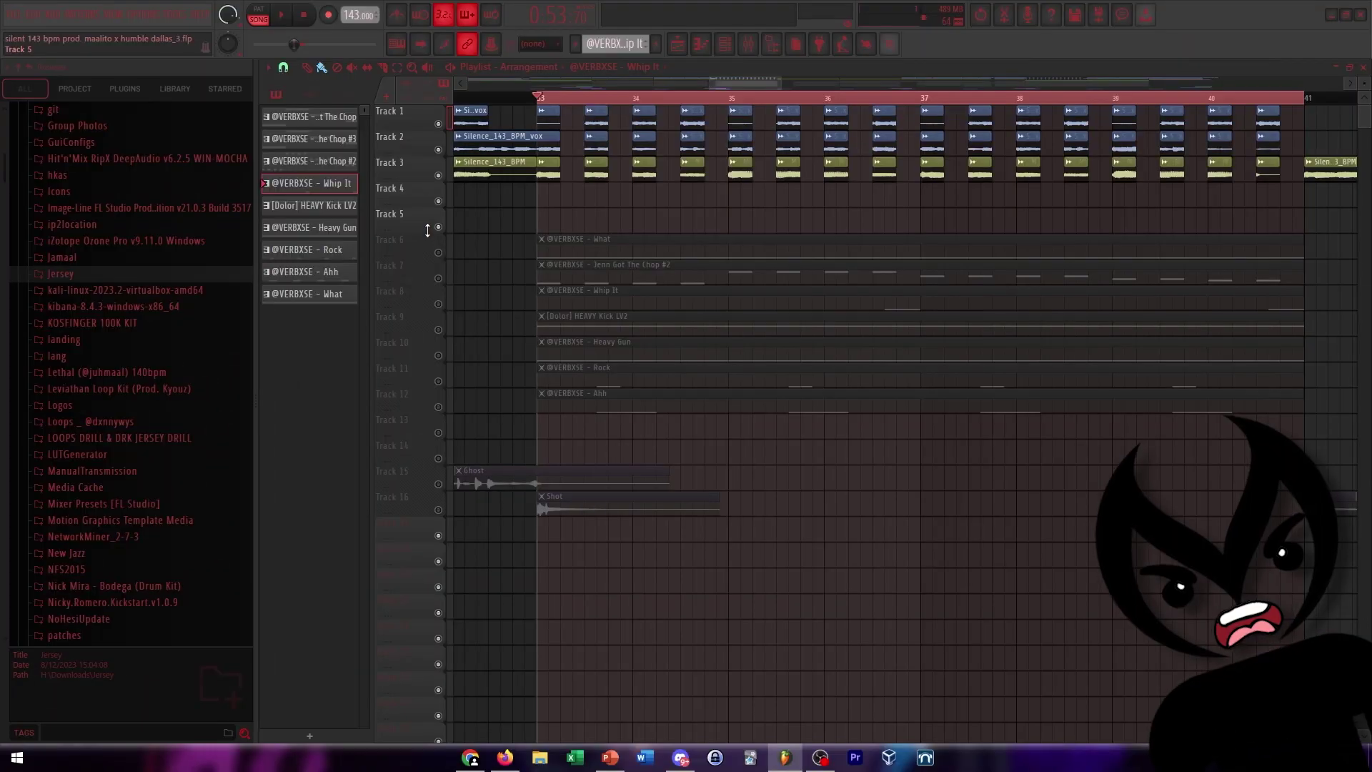
click(439, 278)
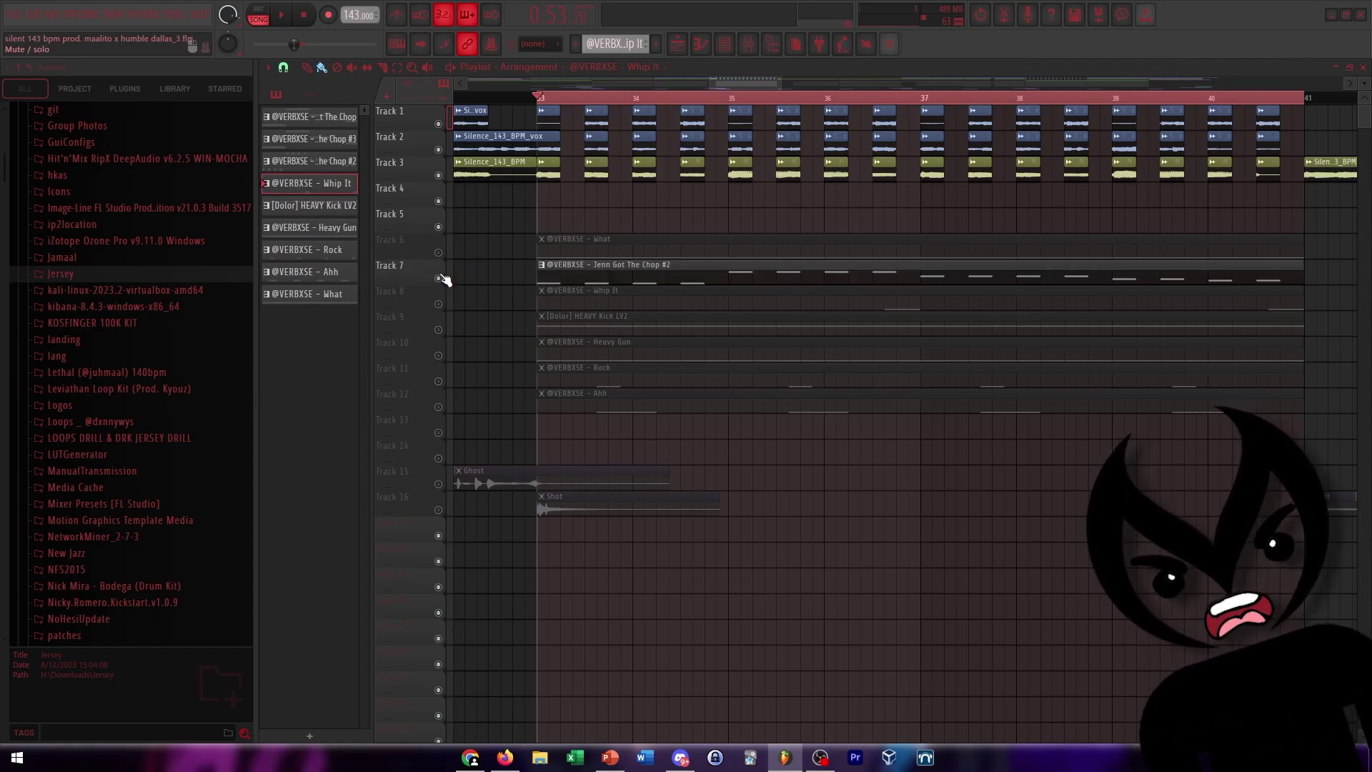
key(space)
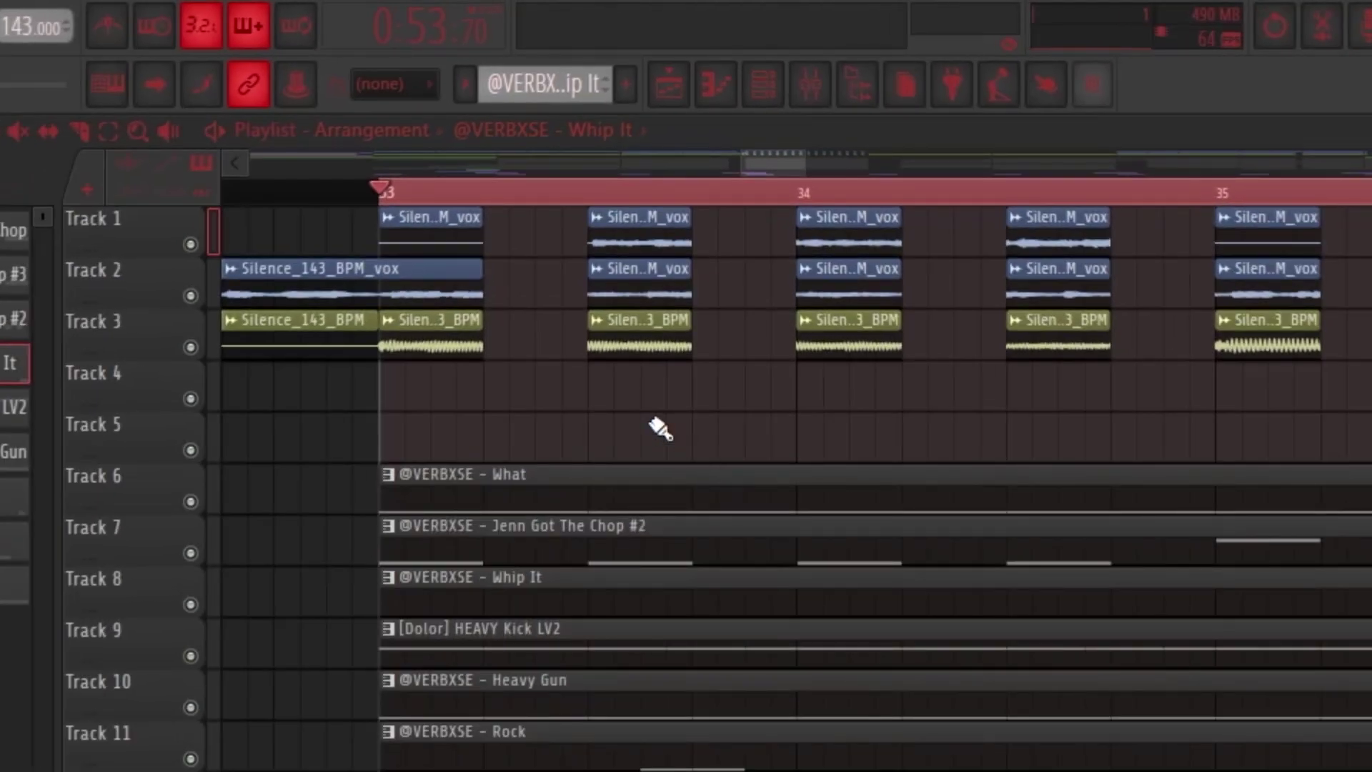
Activate the Slice tool and examine how the vocal and melody clips on tracks 1 to 3 are chopped from bar 33
key(c)
scroll(465, 337, left, 3)
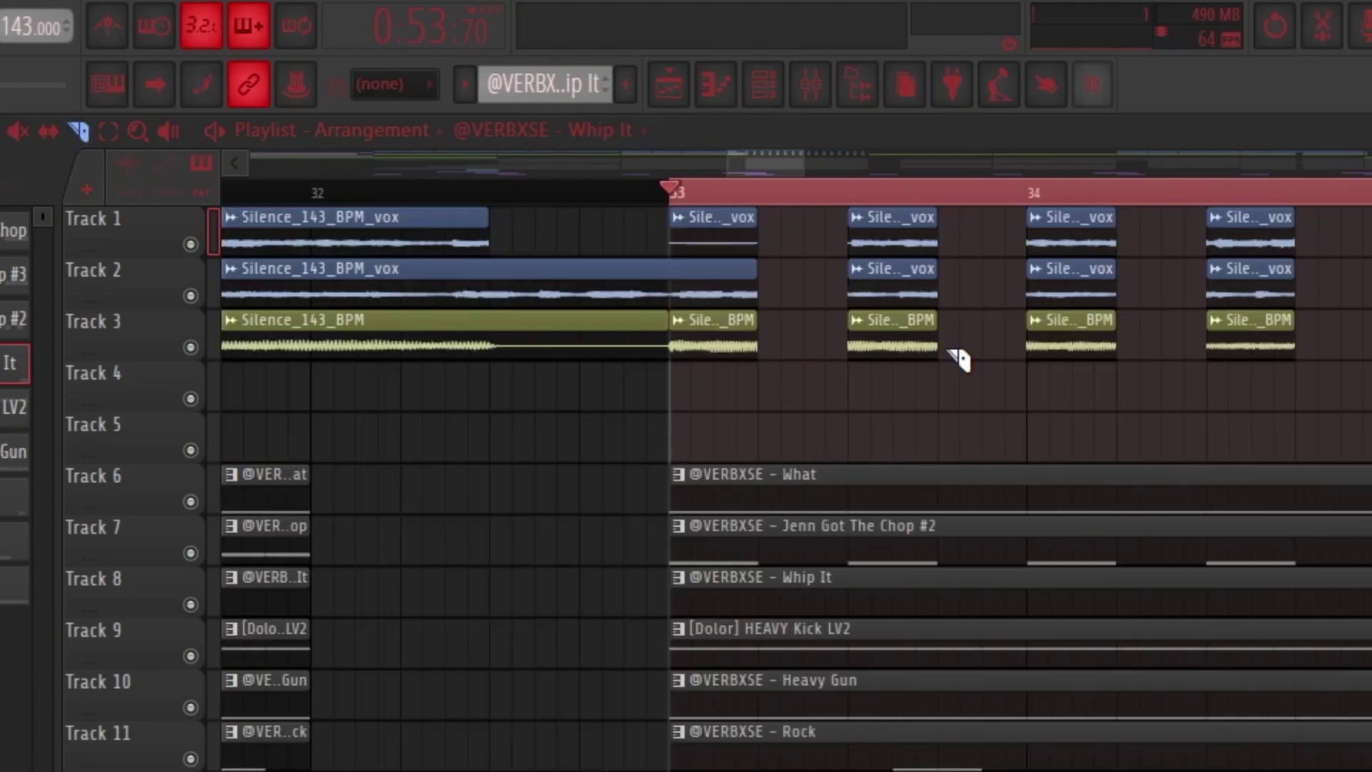
scroll(1029, 393, down, 3)
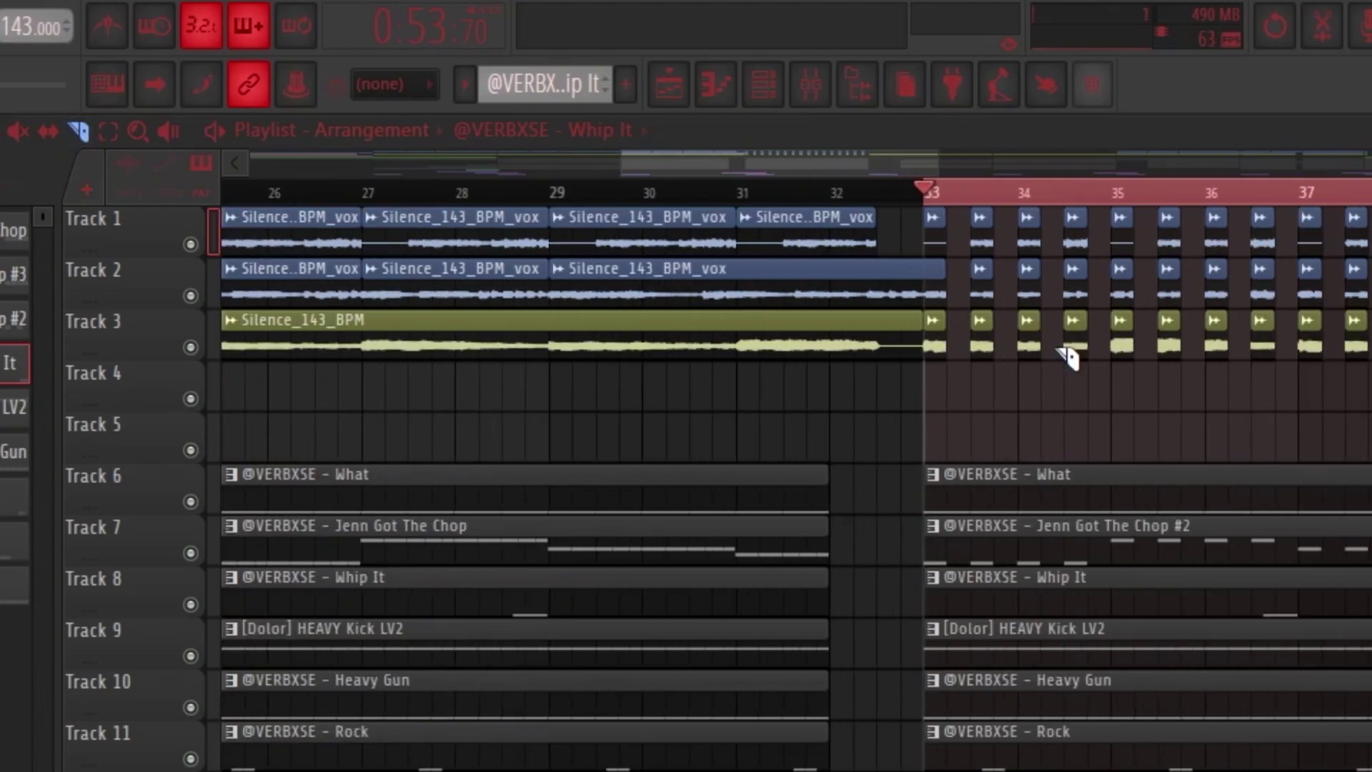
scroll(957, 327, down, 5)
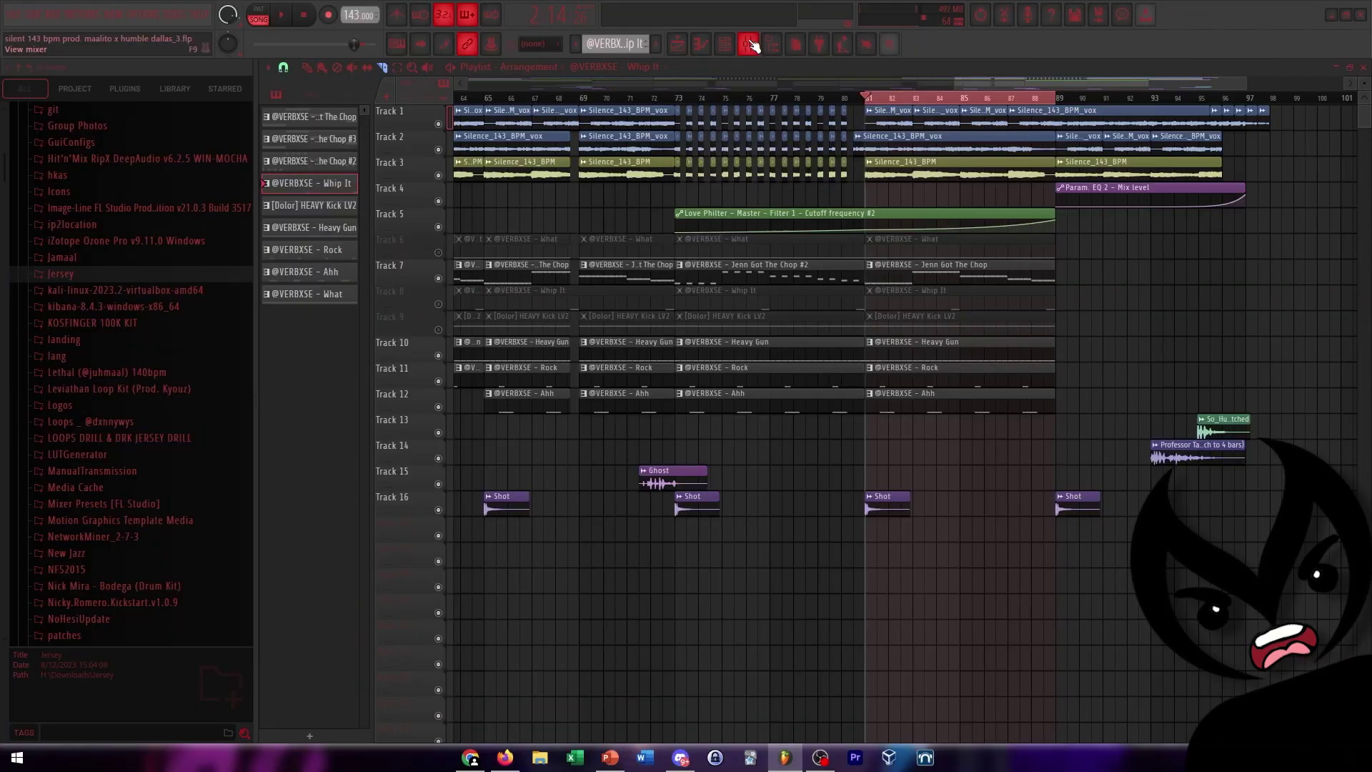
Open Fruity Love Philter on the Master track in the mixer and check its plugin options
click(753, 45)
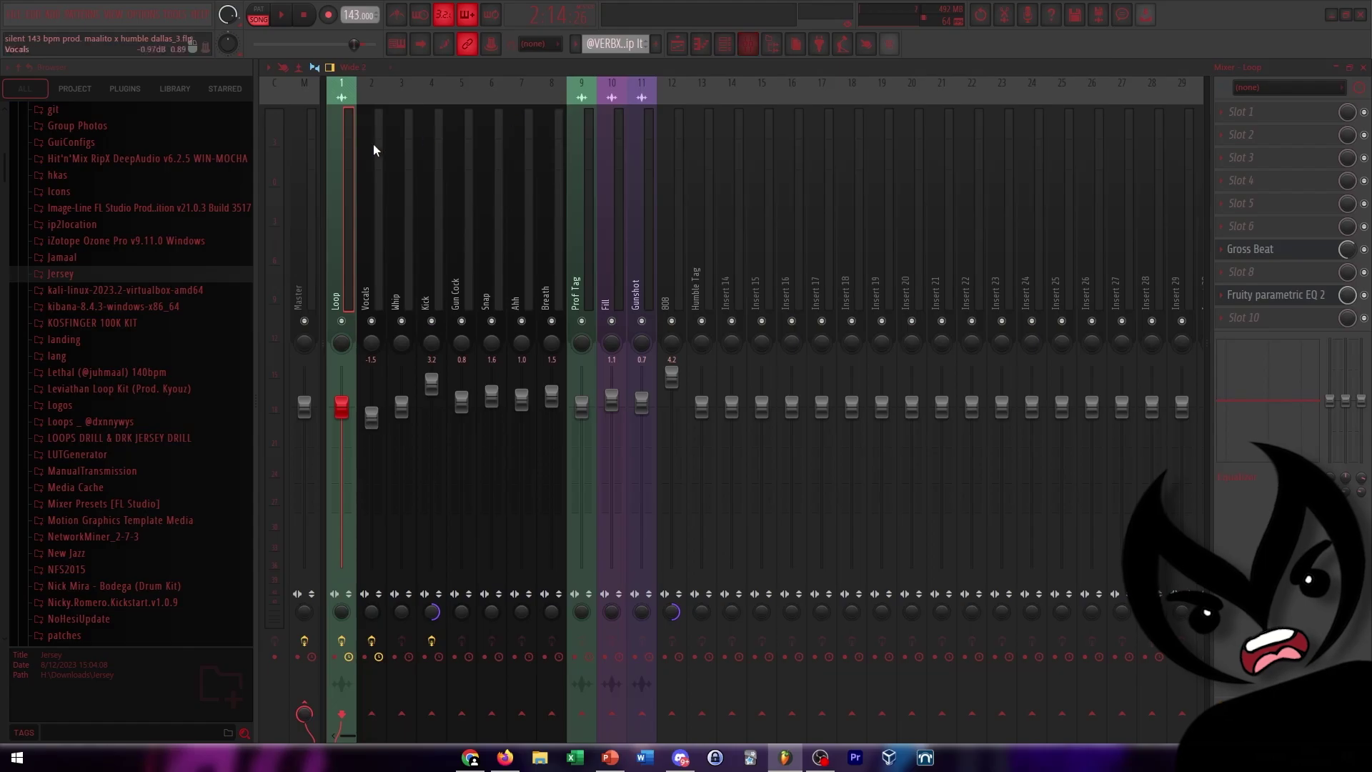
click(299, 160)
click(1279, 295)
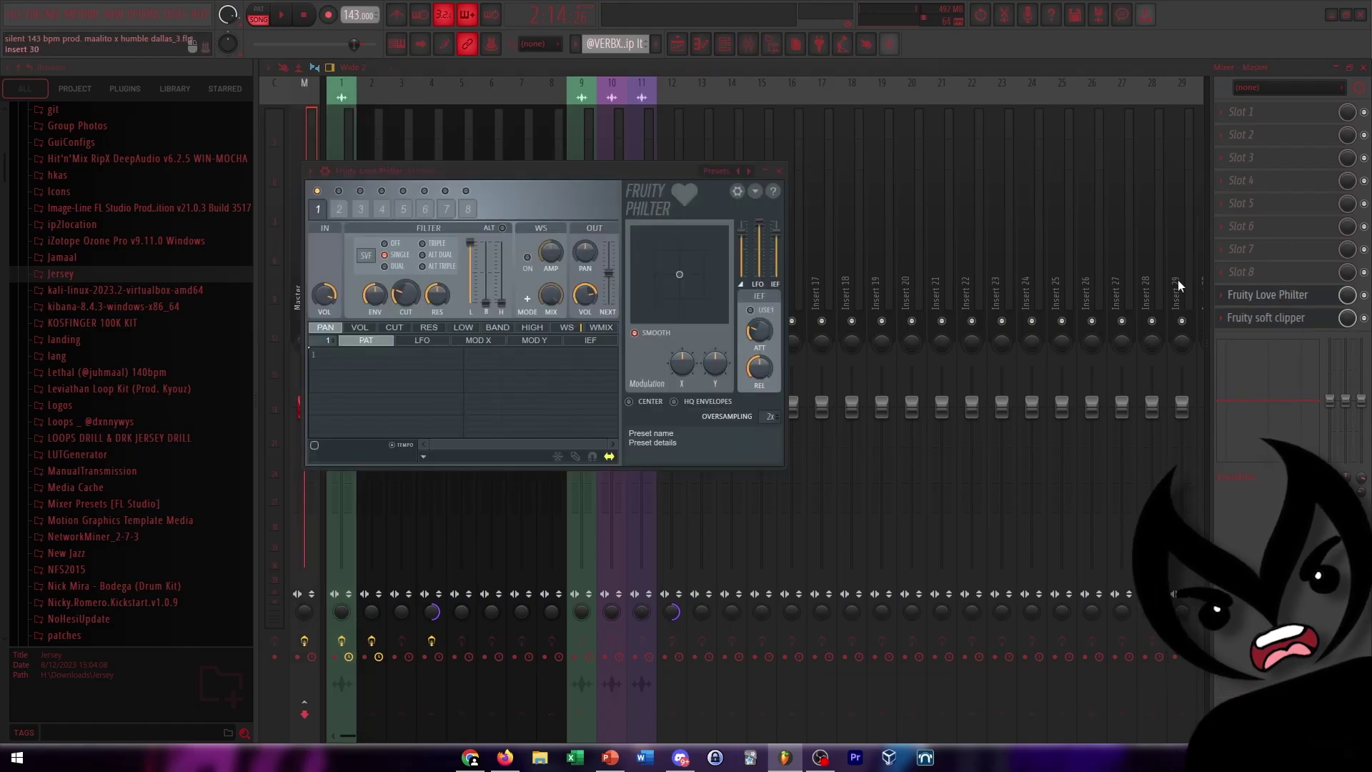
click(312, 173)
click(516, 194)
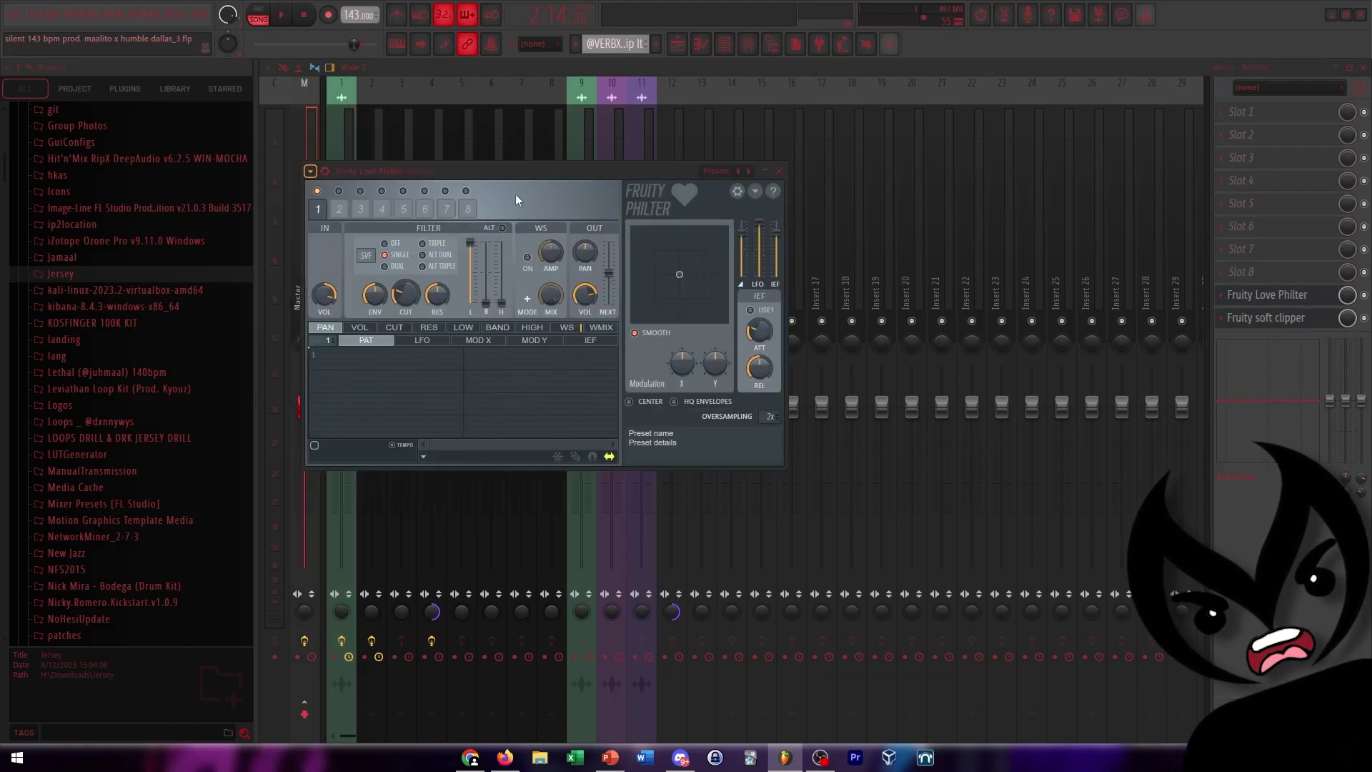